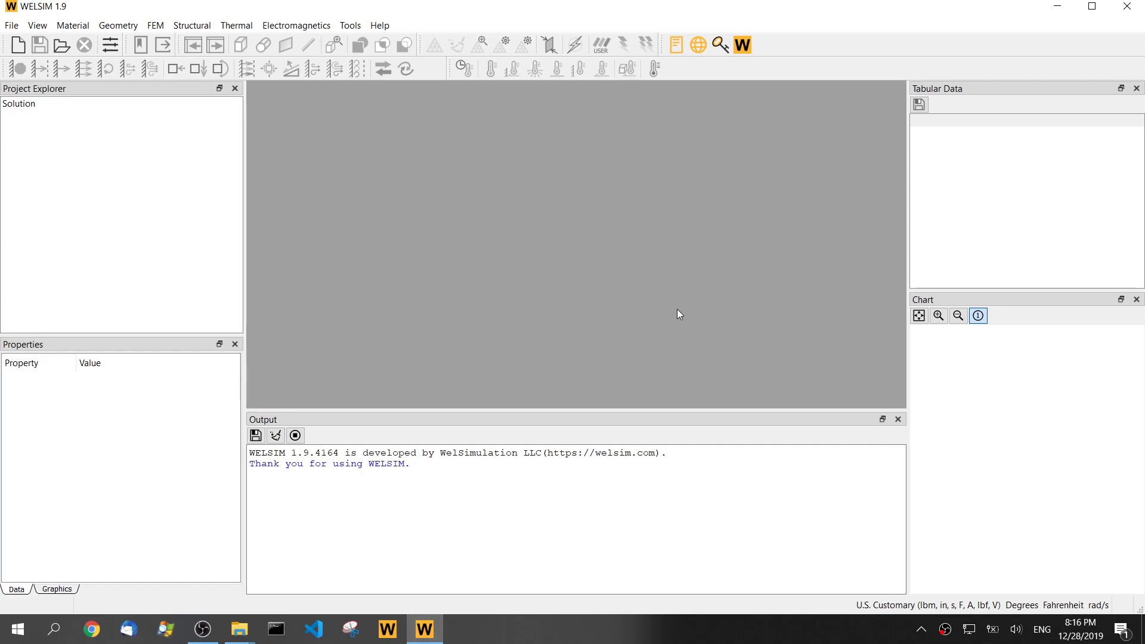
Step: Check the version information, then open the 001.wsdb beam project from executable19
{"action": "left_click", "coordinate": [742, 47]}
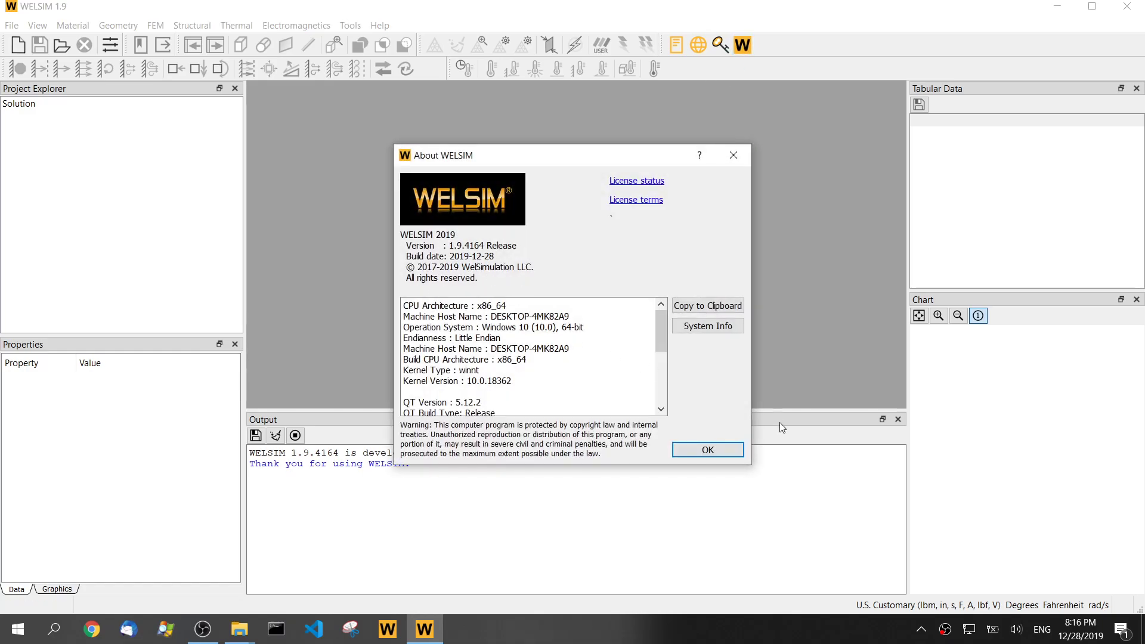
{"action": "left_click", "coordinate": [725, 450]}
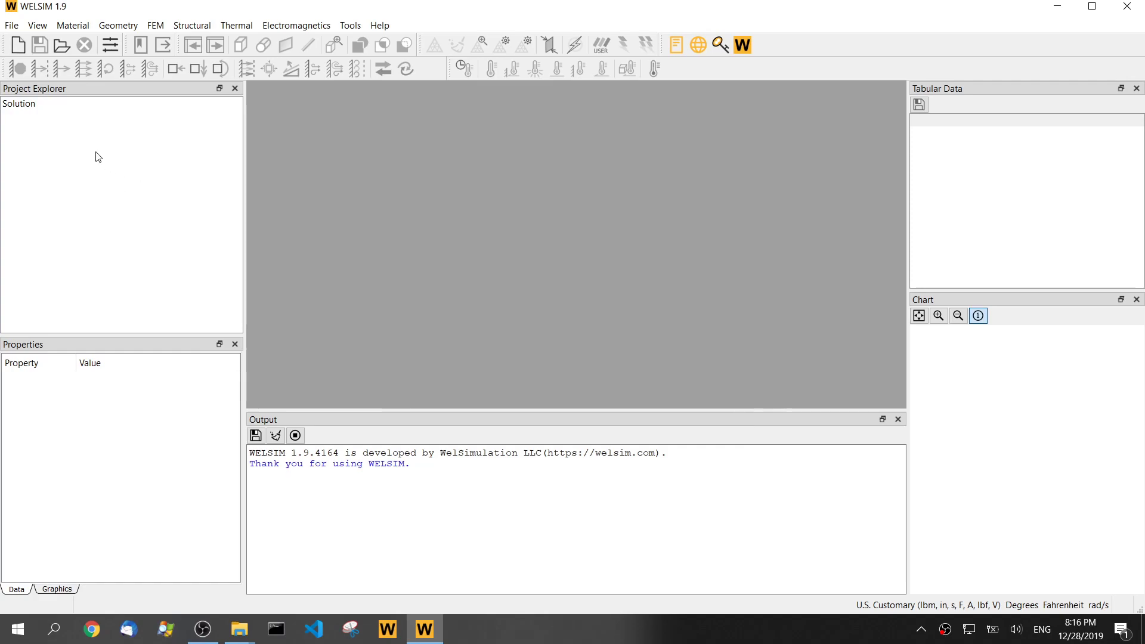
{"action": "left_click", "coordinate": [61, 45]}
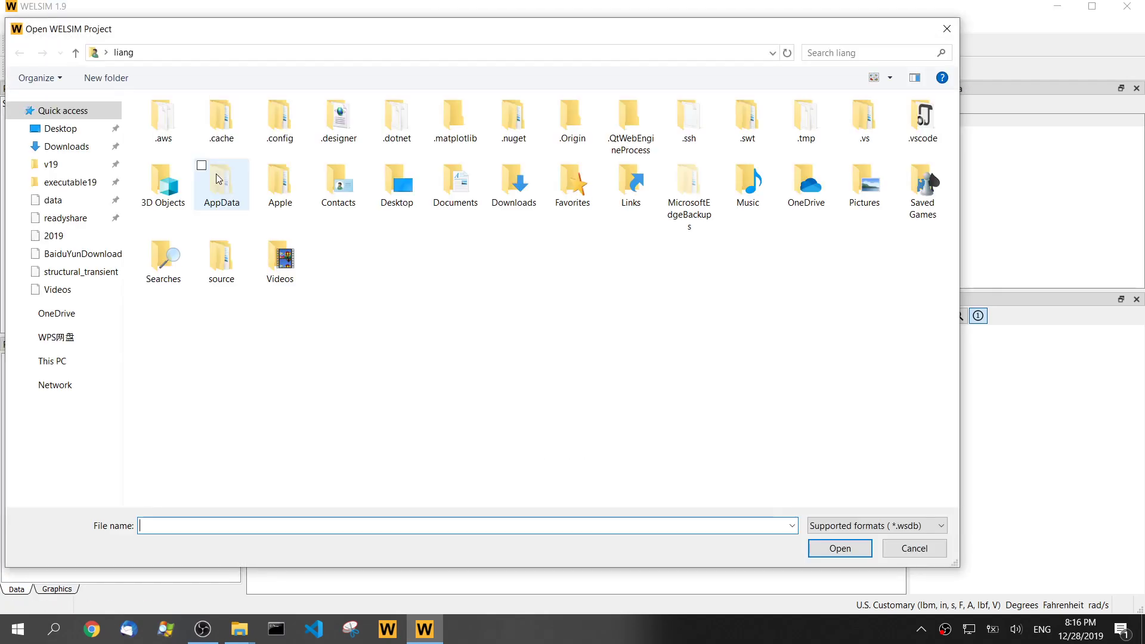
{"action": "left_click", "coordinate": [67, 118]}
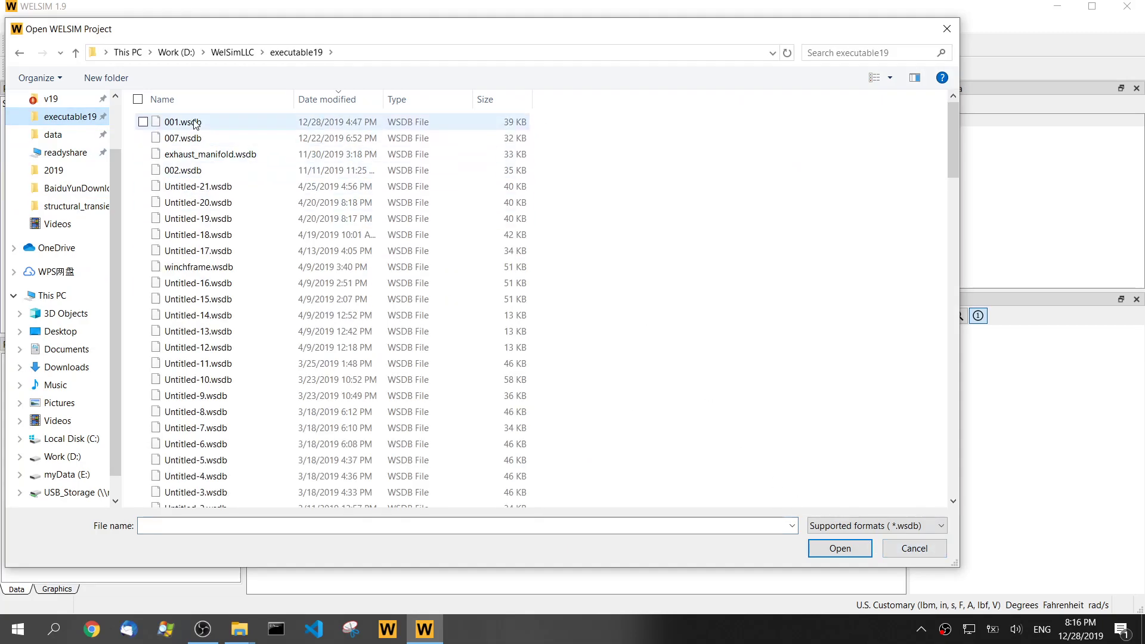
{"action": "double_click", "coordinate": [196, 124]}
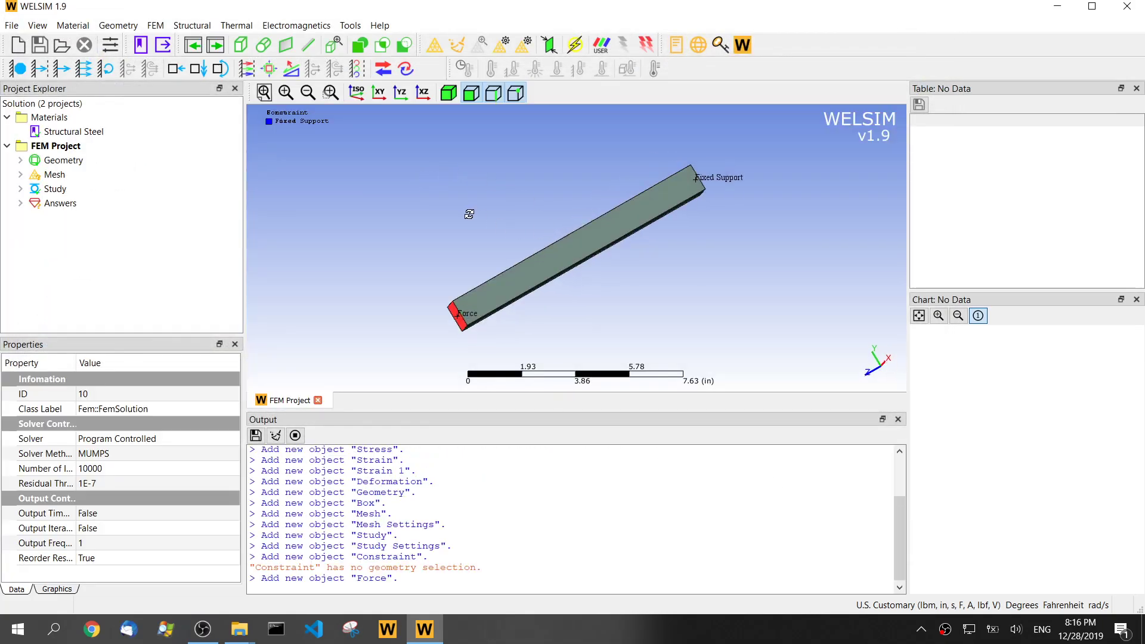
Step: Mesh and solve the beam study, then expand the Answers results list
{"action": "mouse_move", "coordinate": [685, 332]}
{"action": "left_mouse_down"}
{"action": "mouse_move", "coordinate": [673, 296]}
{"action": "mouse_move", "coordinate": [686, 246]}
{"action": "left_mouse_up"}
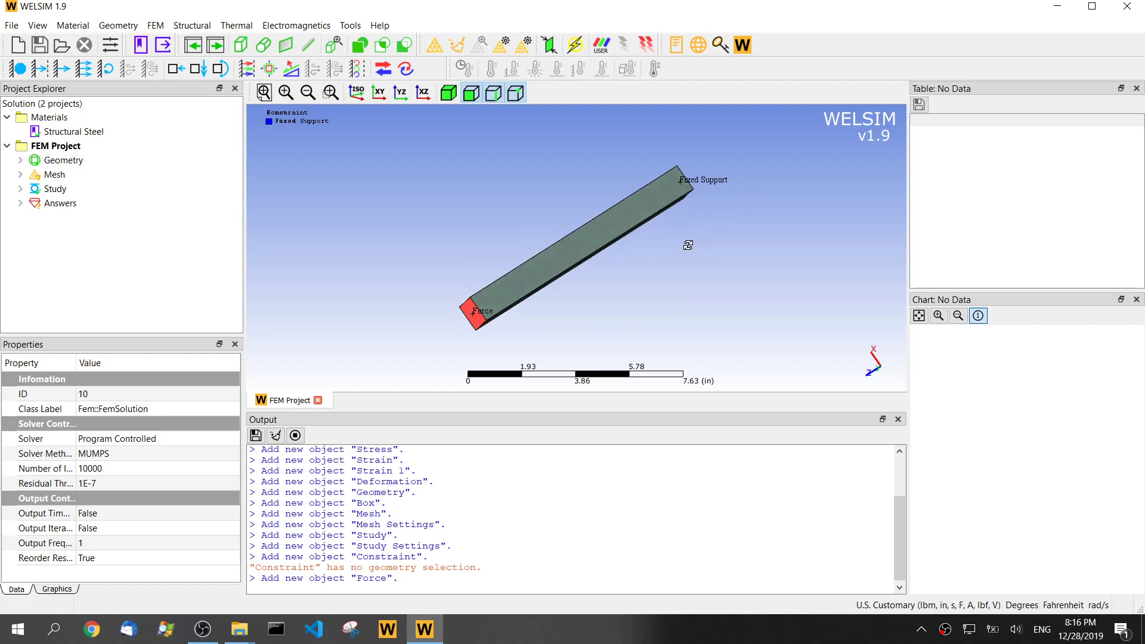
{"action": "left_click", "coordinate": [576, 45]}
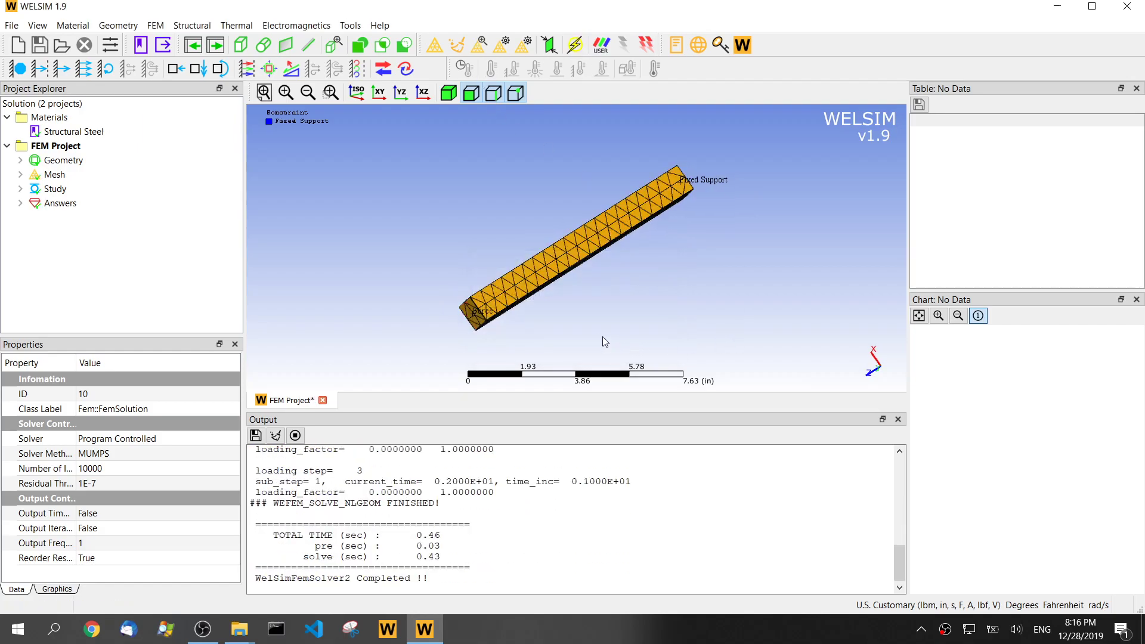
{"action": "left_click_drag", "start_coordinate": [603, 341], "coordinate": [573, 304]}
{"action": "left_click", "coordinate": [19, 203]}
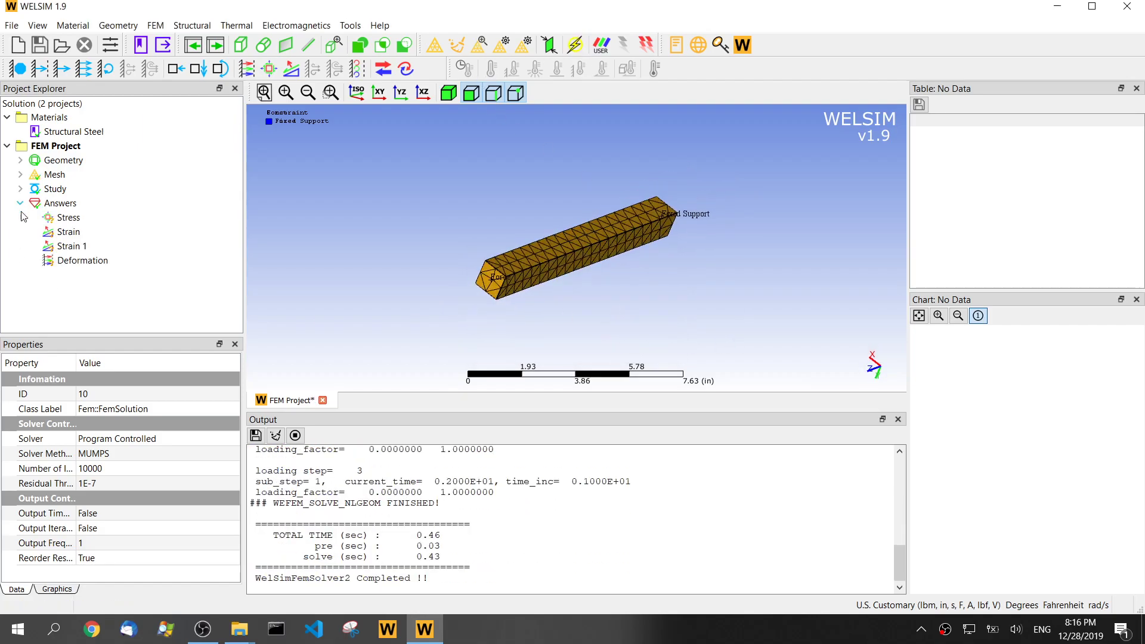
Step: Display the Deformation result contour and turn the beam for a better view
{"action": "left_click", "coordinate": [80, 261]}
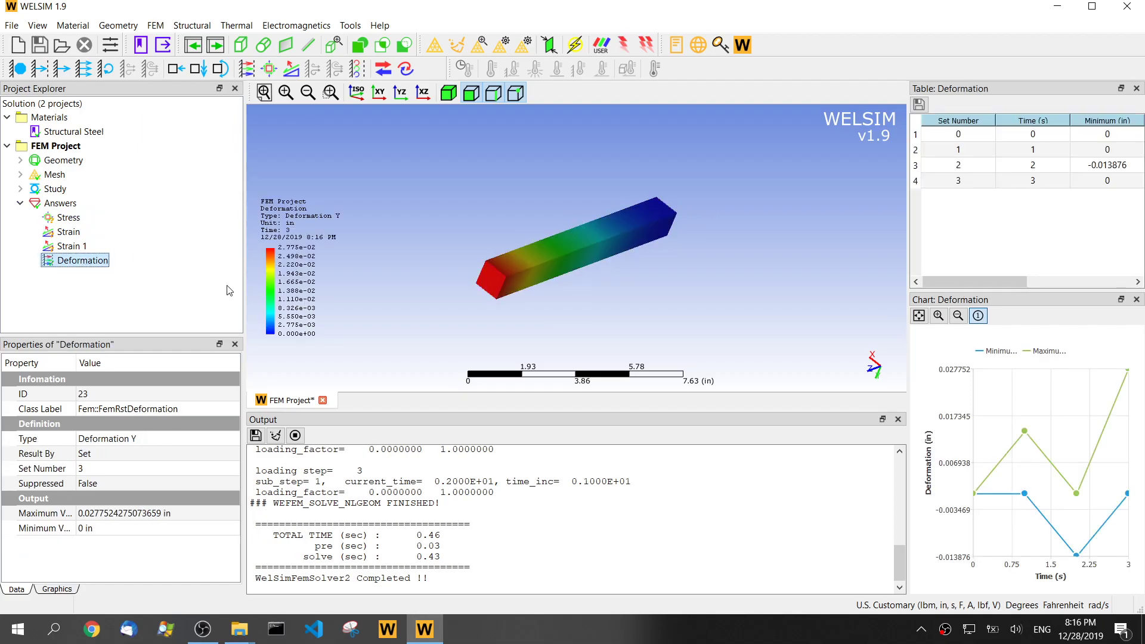
{"action": "mouse_move", "coordinate": [482, 250]}
{"action": "left_mouse_down"}
{"action": "mouse_move", "coordinate": [465, 234]}
{"action": "mouse_move", "coordinate": [713, 183]}
{"action": "left_mouse_up"}
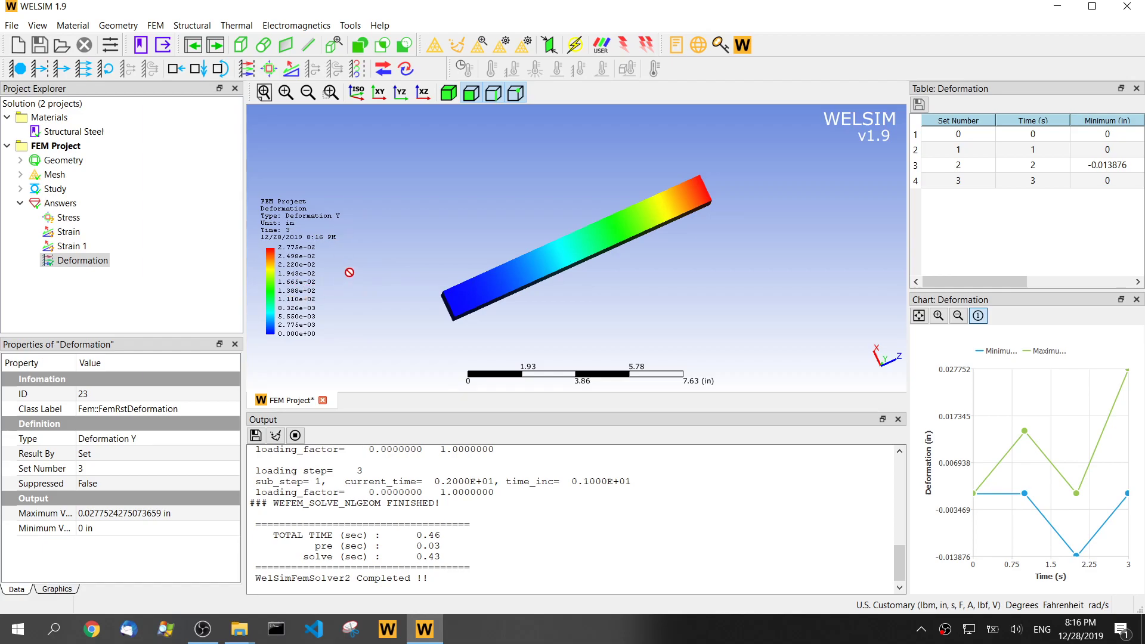
Step: Open the context menu of the deformation colour legend
{"action": "right_click", "coordinate": [272, 287]}
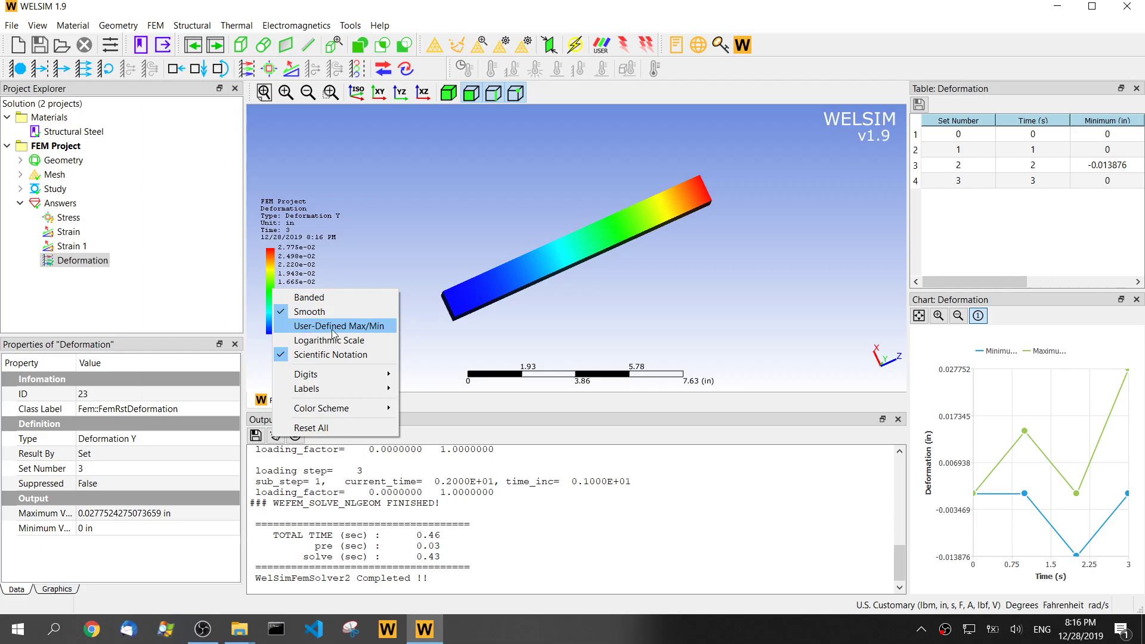
Step: Enable User-Defined Max/Min with maximum 0.02 and minimum 0.01
{"action": "left_click", "coordinate": [374, 328]}
{"action": "type", "text": "0.02"}
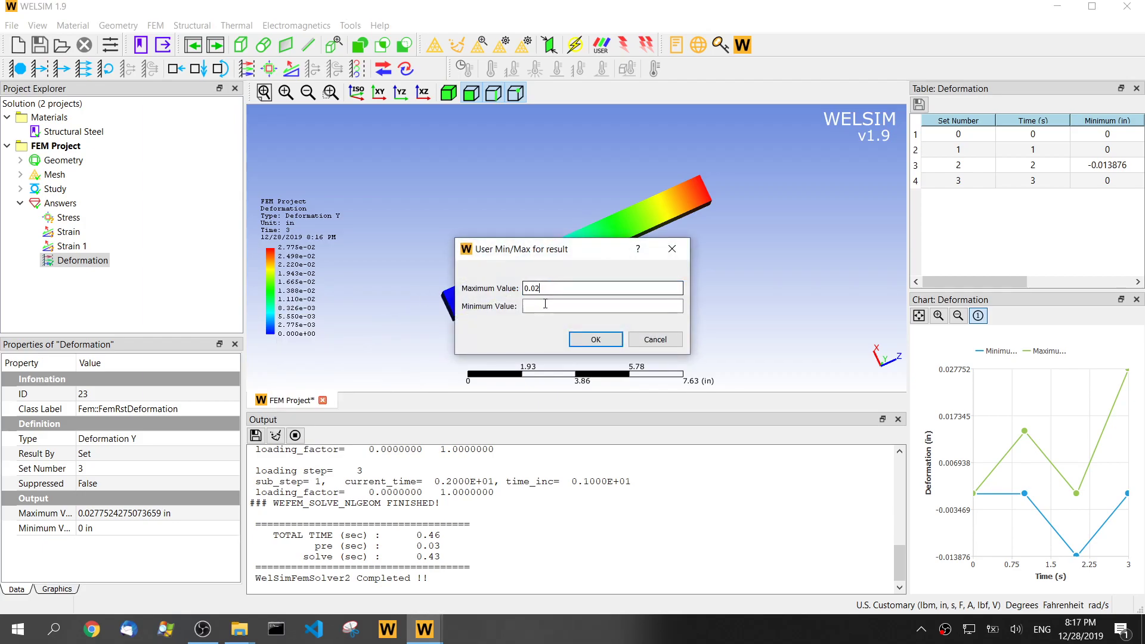
{"action": "left_click", "coordinate": [545, 306]}
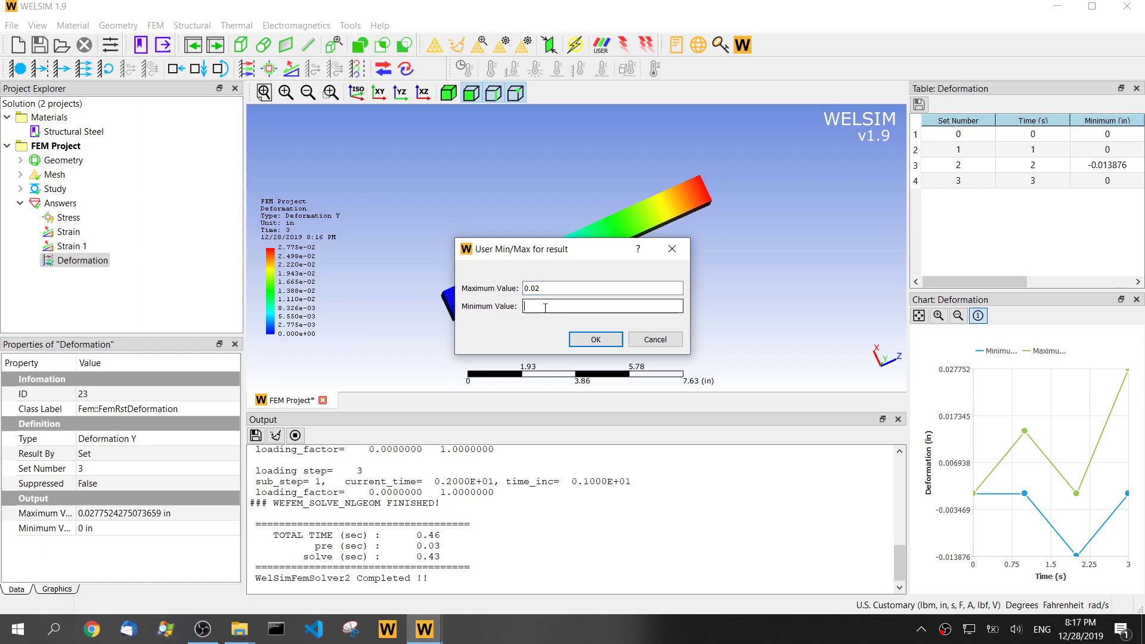
{"action": "type", "text": "0.01"}
Step: Apply the 0.01–0.02 legend range and inspect the recoloured beam from other angles
{"action": "left_click", "coordinate": [595, 340]}
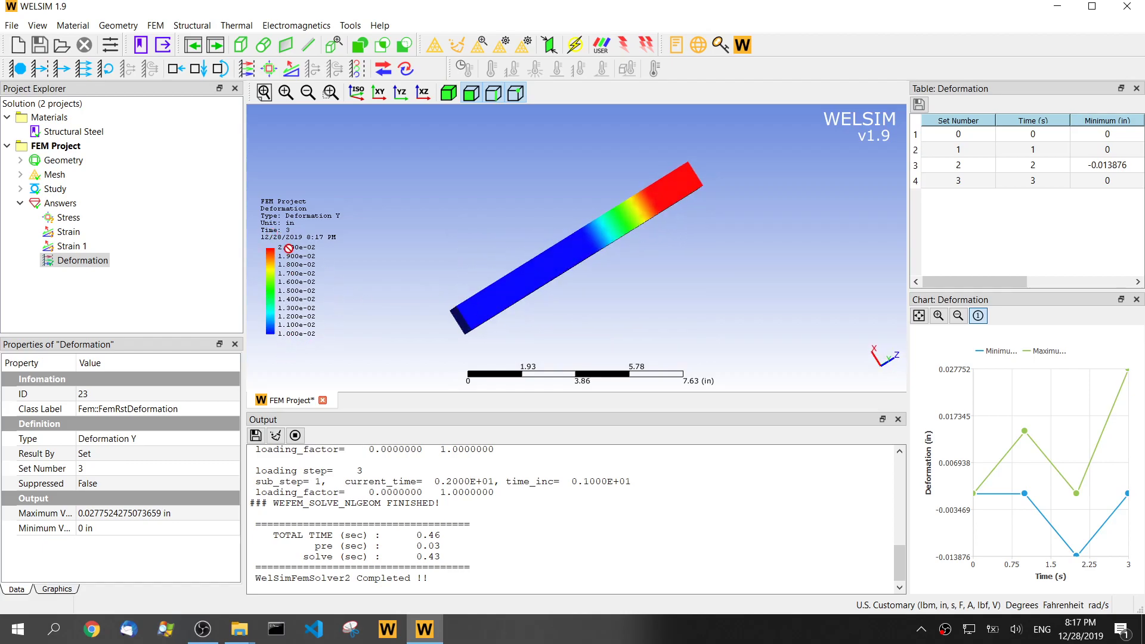
{"action": "middle_click_drag", "start_coordinate": [570, 186], "coordinate": [716, 253]}
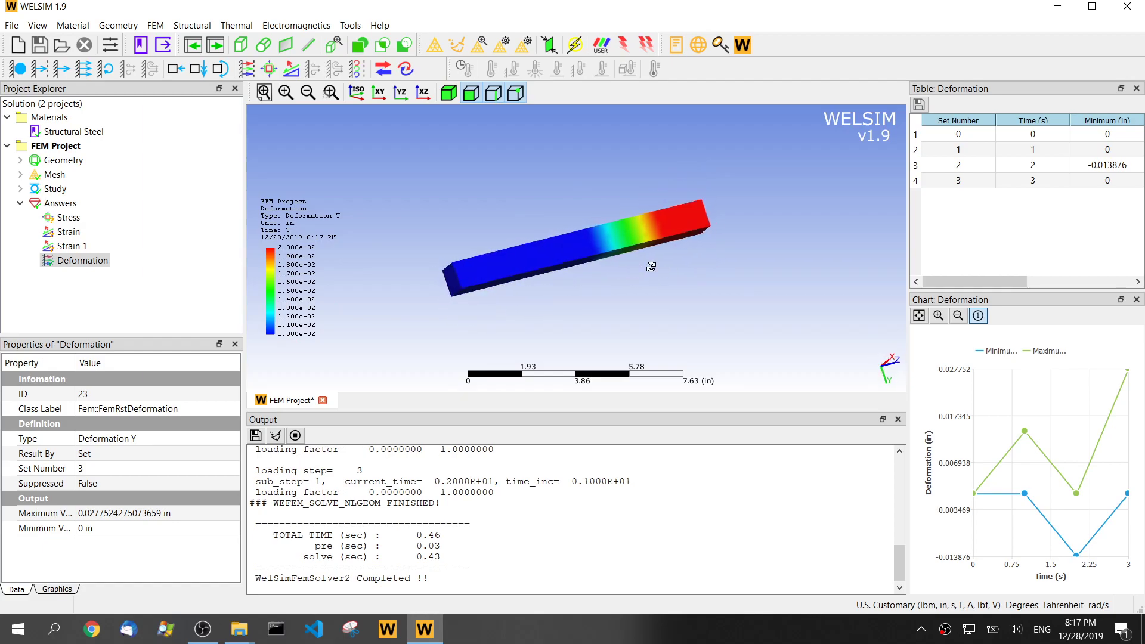
{"action": "middle_click_drag", "start_coordinate": [623, 274], "coordinate": [682, 279]}
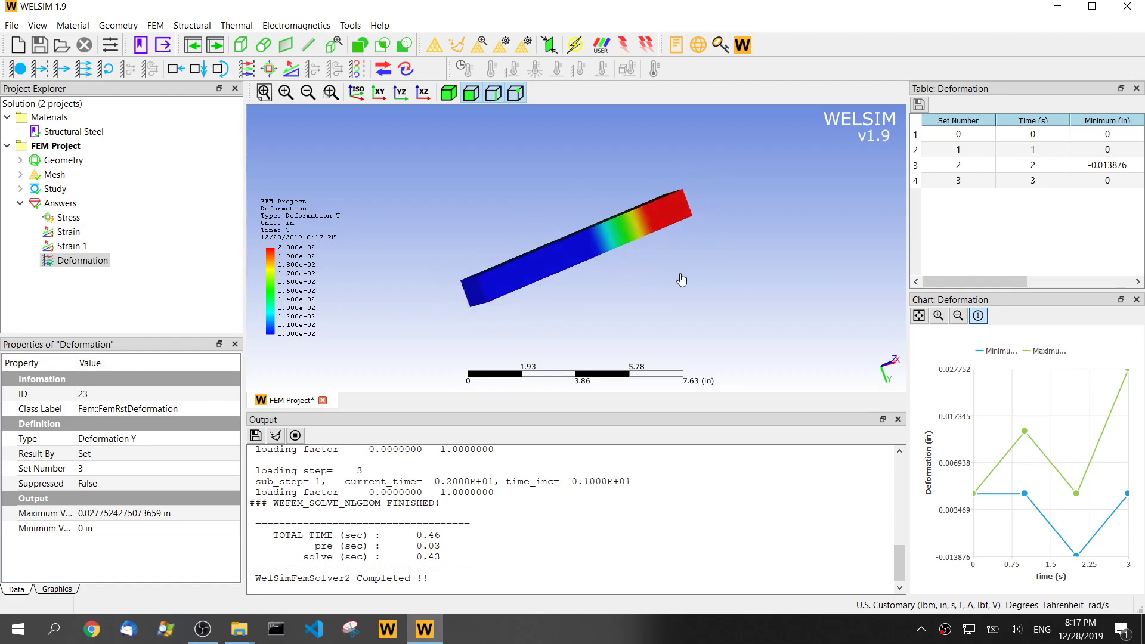
Step: Uncheck User-Defined Max/Min to restore the 0–0.0278 in range, and inspect the beam
{"action": "right_click", "coordinate": [272, 285]}
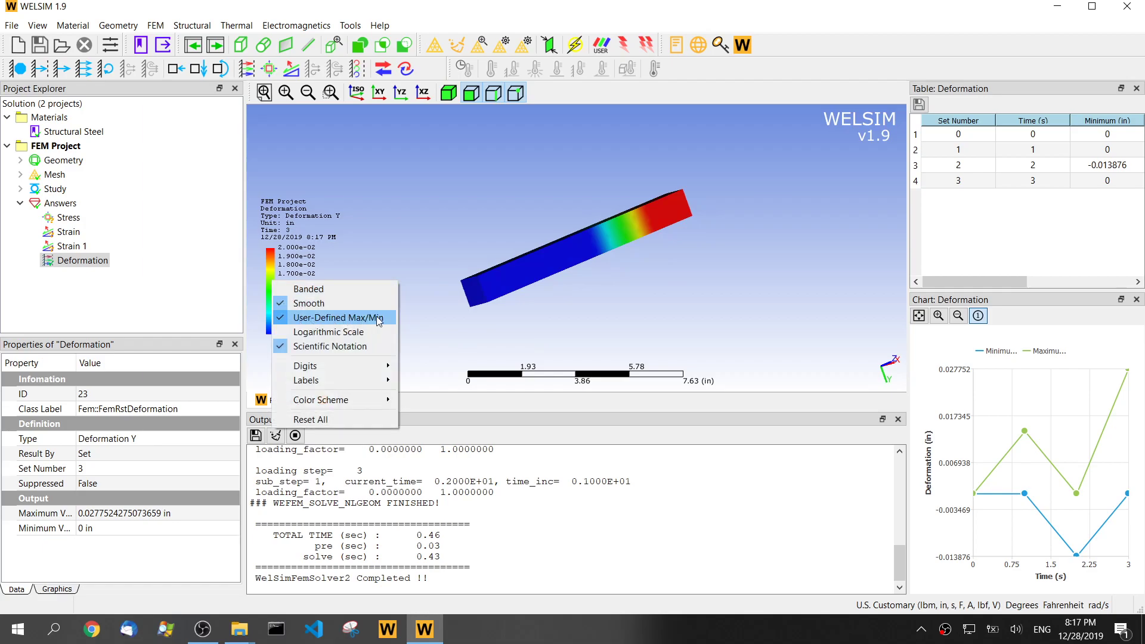
{"action": "left_click", "coordinate": [288, 321]}
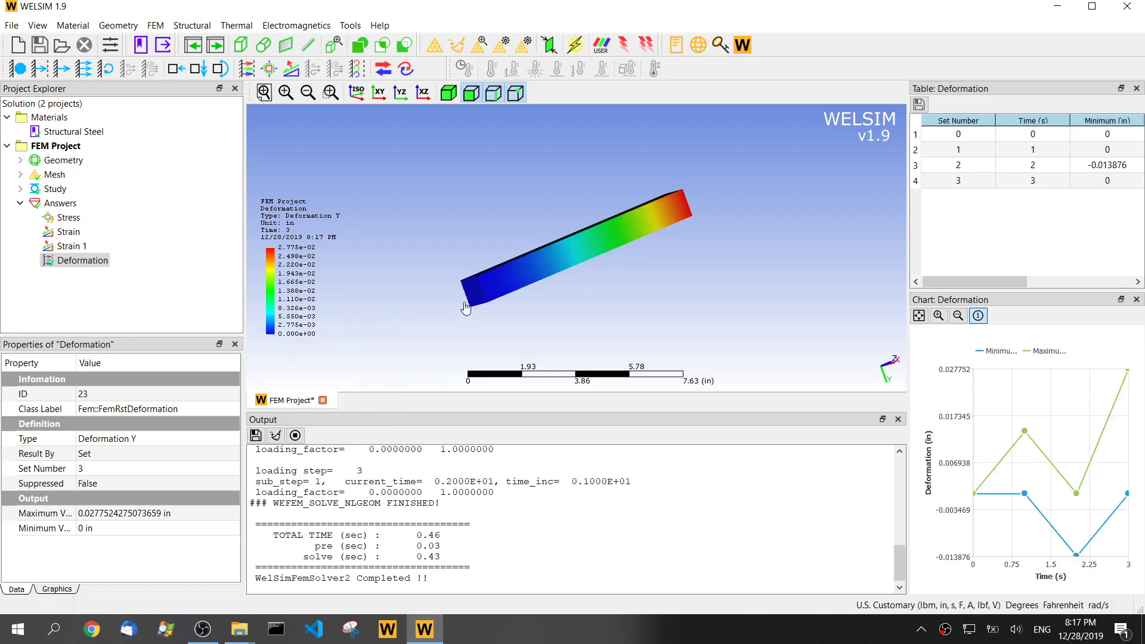
{"action": "mouse_move", "coordinate": [512, 178]}
{"action": "middle_mouse_down"}
{"action": "mouse_move", "coordinate": [644, 228]}
{"action": "mouse_move", "coordinate": [713, 274]}
{"action": "mouse_move", "coordinate": [530, 302]}
{"action": "middle_mouse_up"}
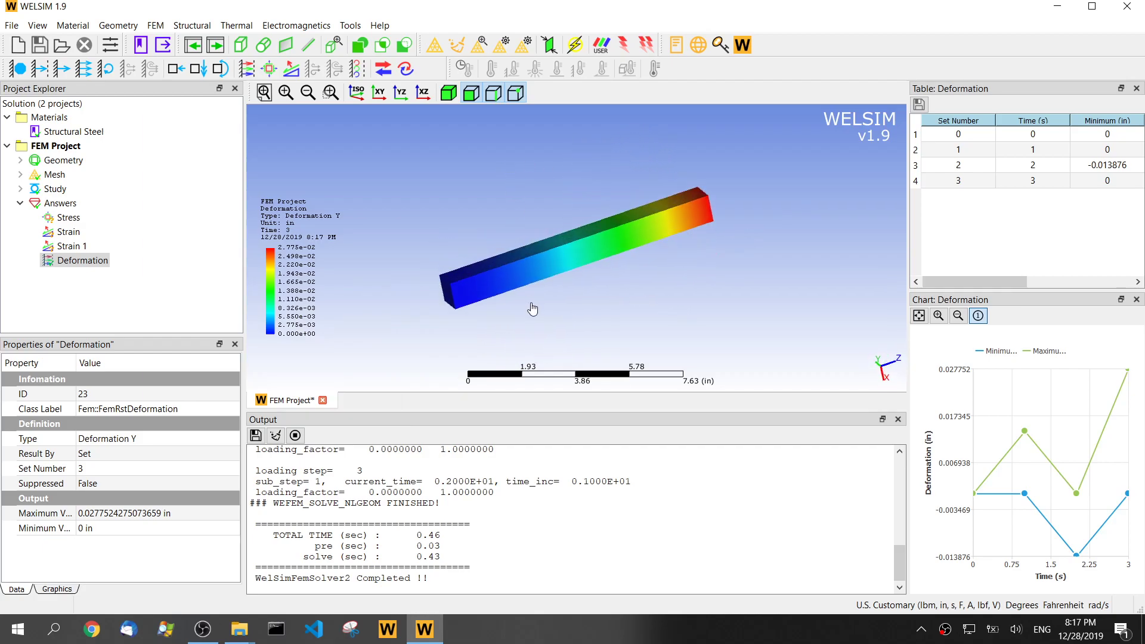